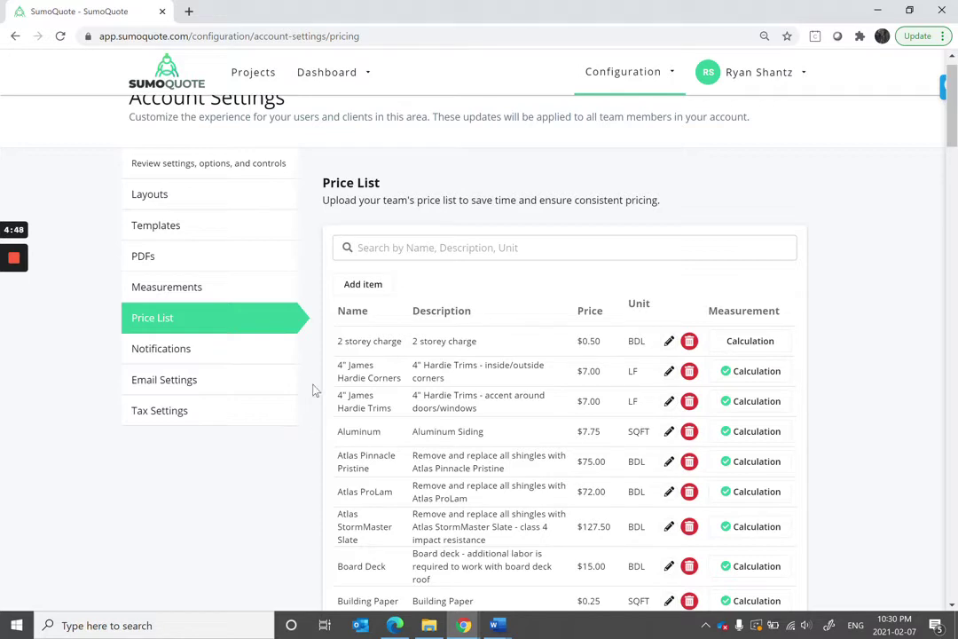
Step: Create a Quote Details template named "Roofing Quote" in the account's templates and share it with all users
click(218, 233)
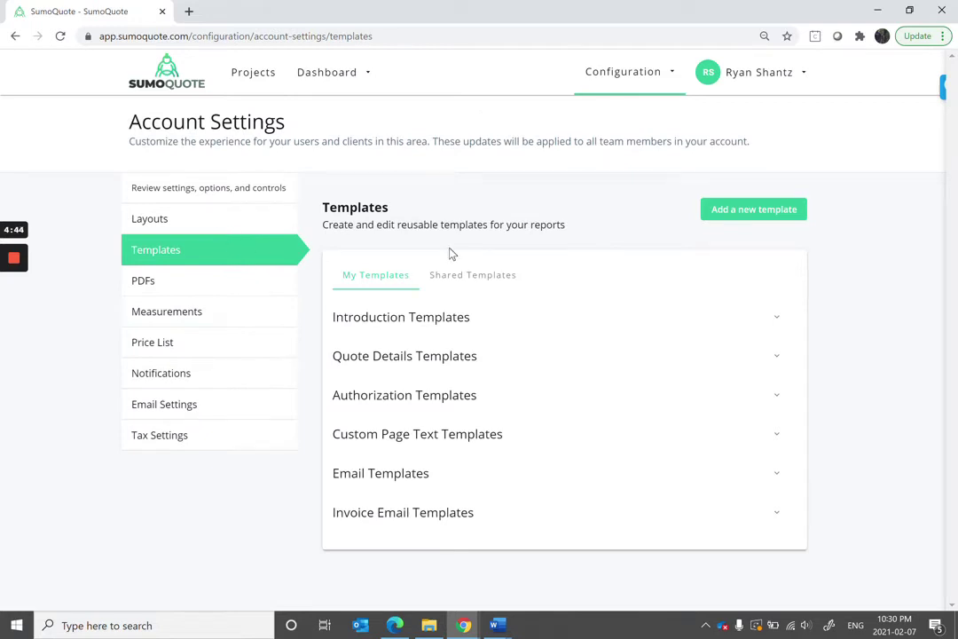
click(743, 217)
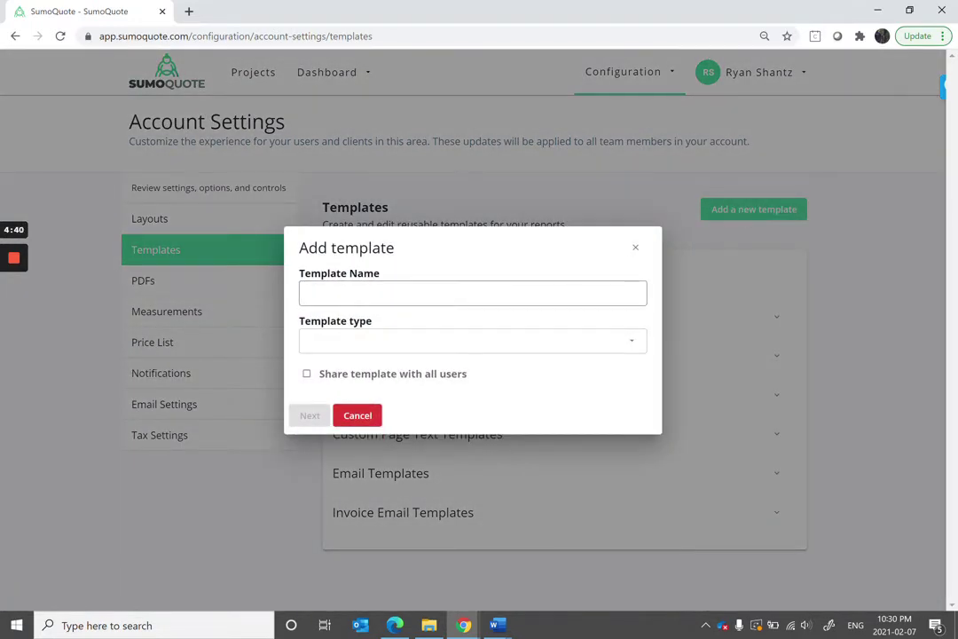
click(473, 293)
text(Roofing Quote)
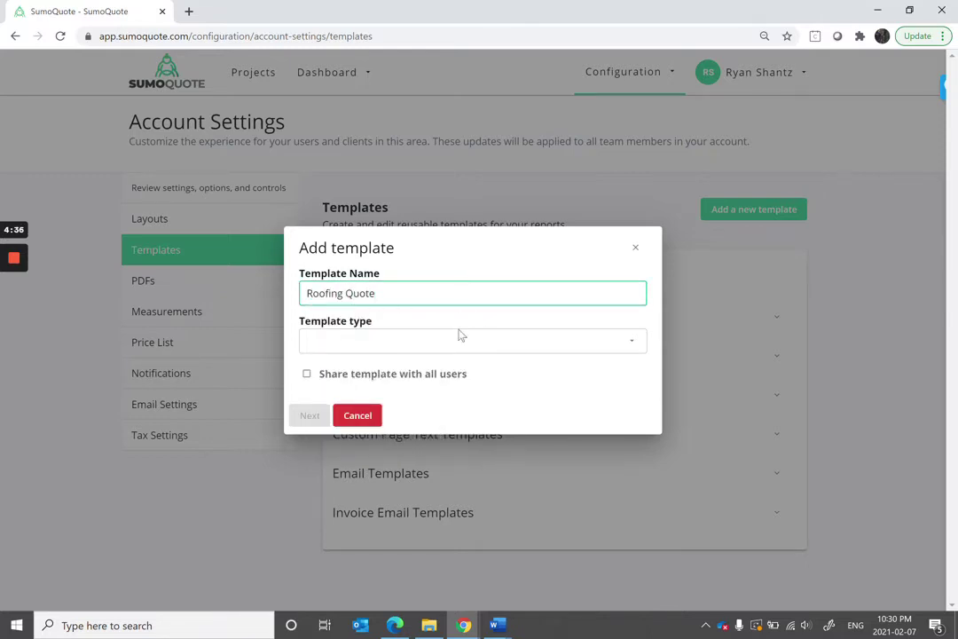
click(431, 346)
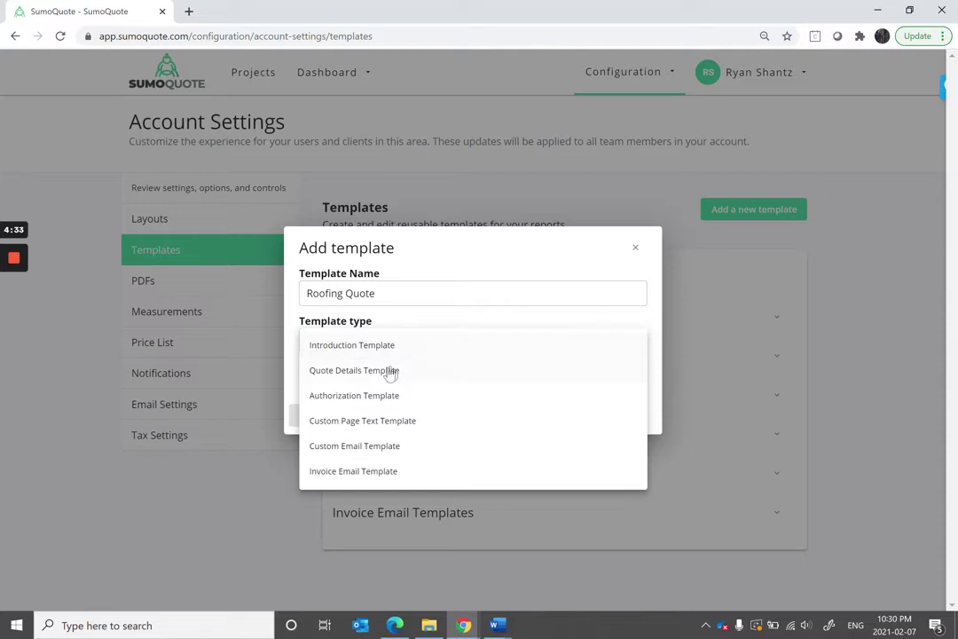
click(366, 377)
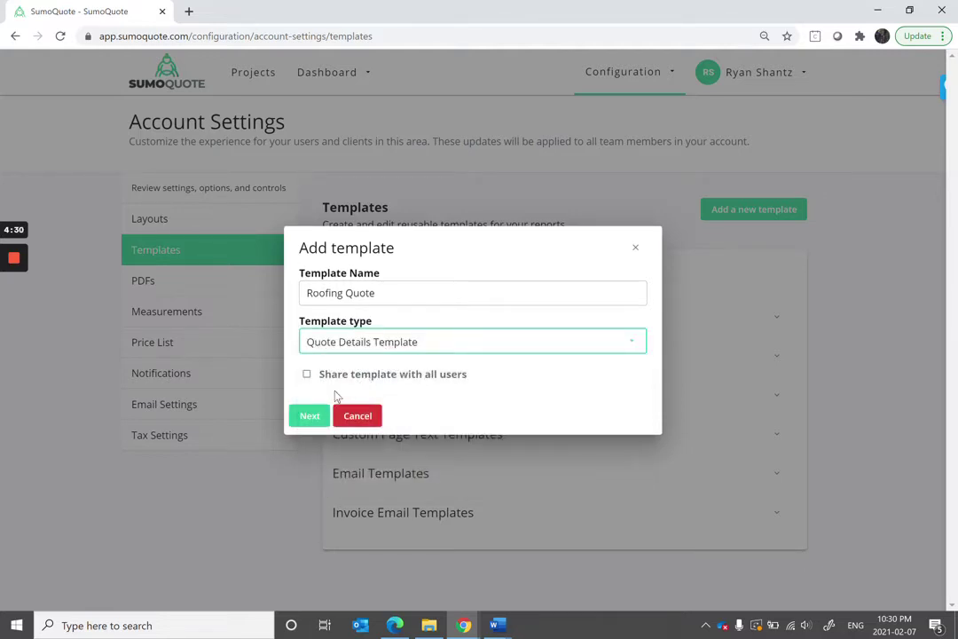
click(307, 374)
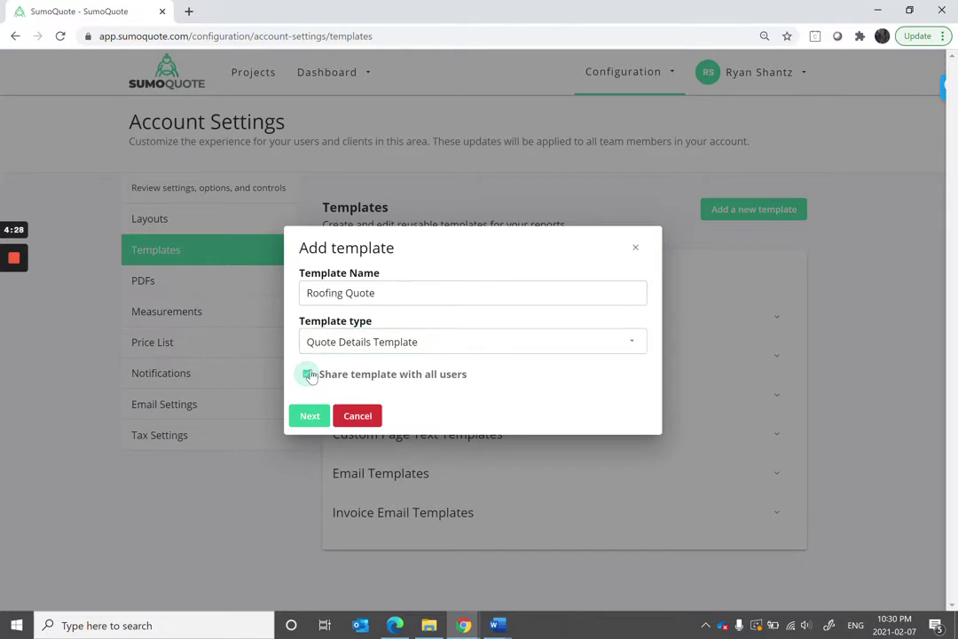
click(311, 418)
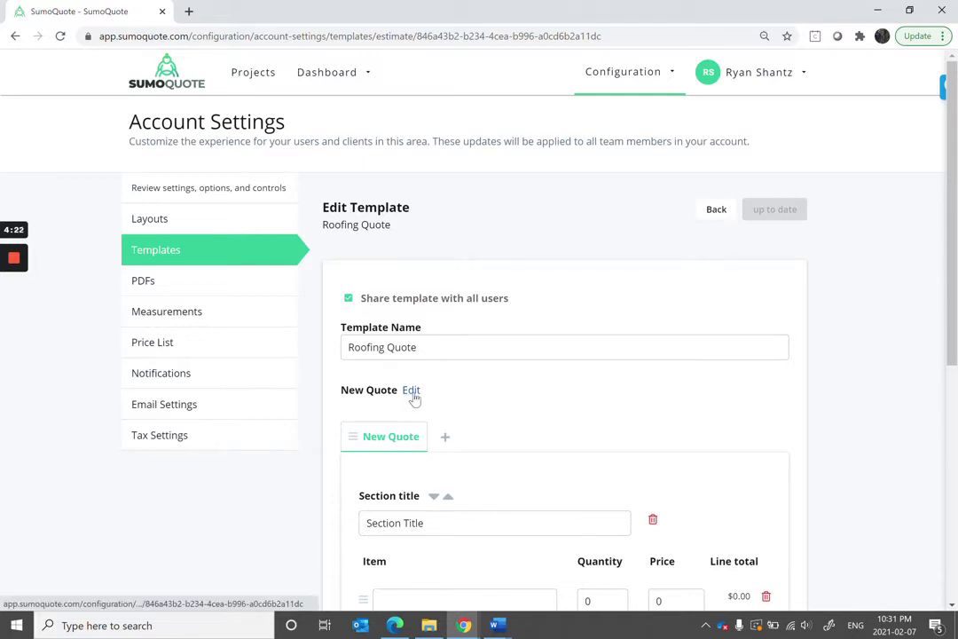
Step: Rename the template's new quote to "Roofing Quote"
click(412, 392)
key(ctrl+a)
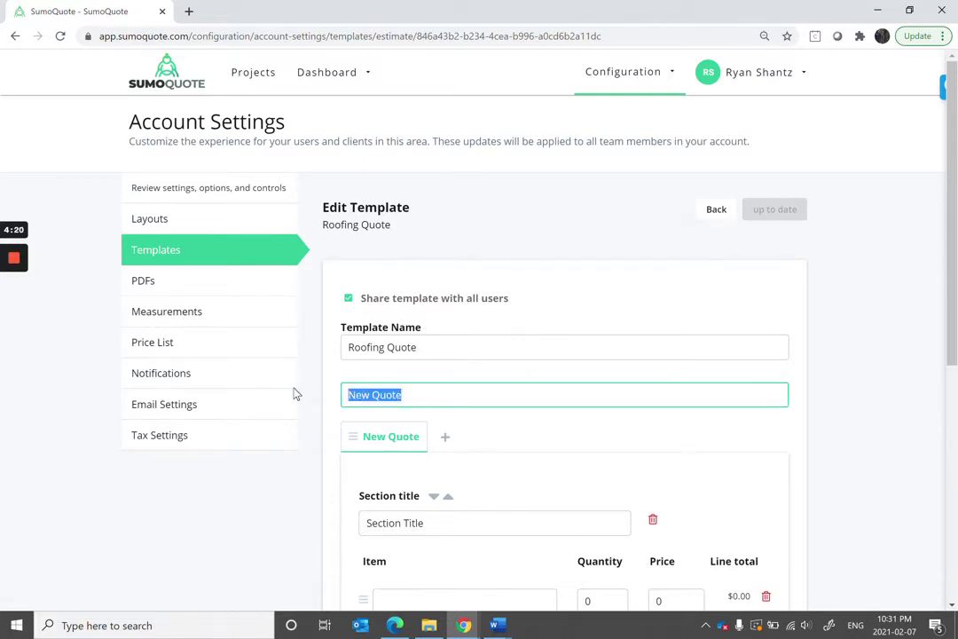
text(Roofing Quote)
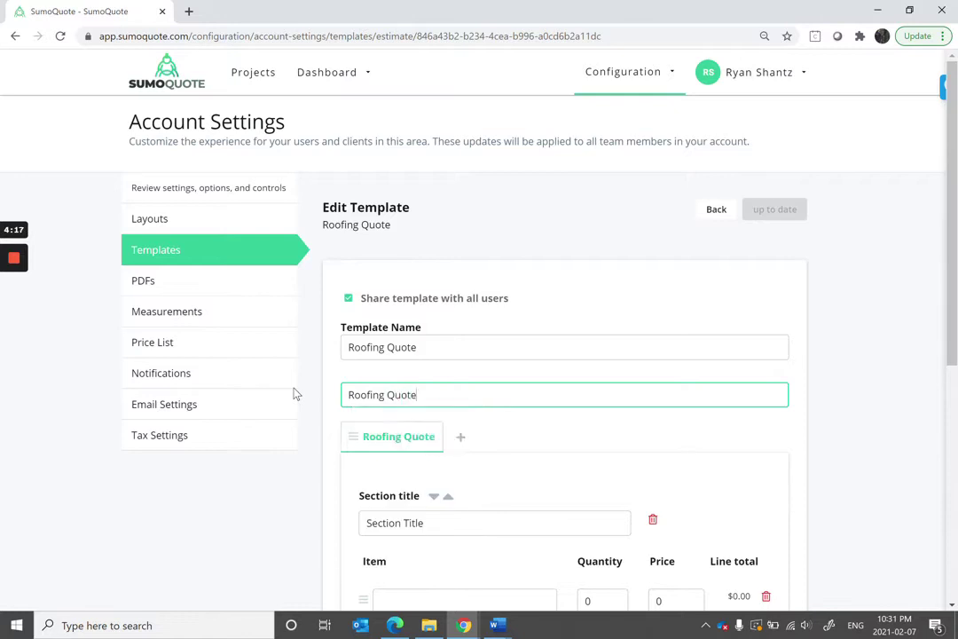
click(379, 369)
Step: Set the quote's section title to the suggested "House (Roofing)"
scroll(378, 370, down, 1)
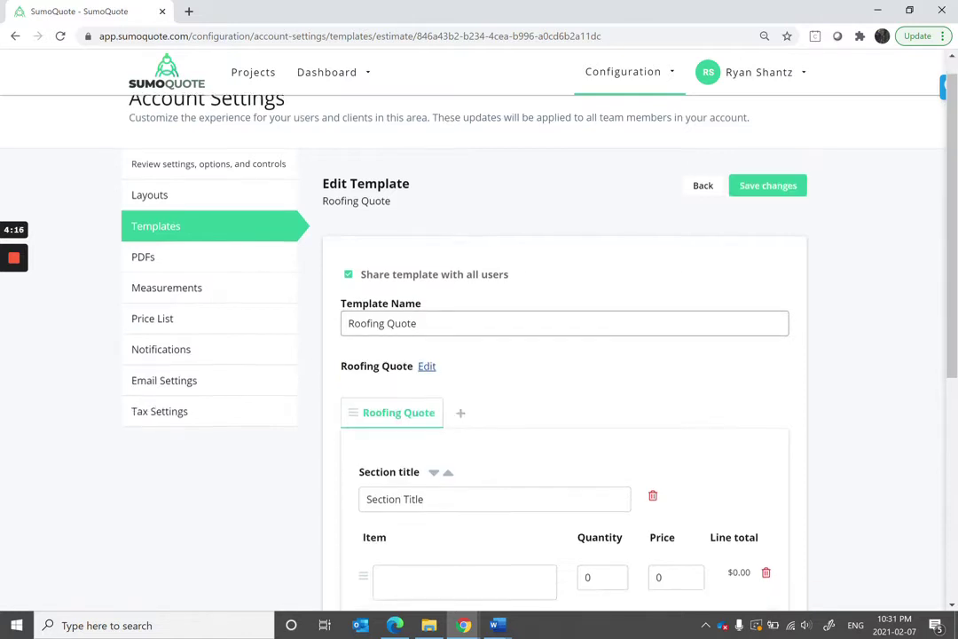
scroll(465, 359, down, 1)
scroll(464, 357, down, 1)
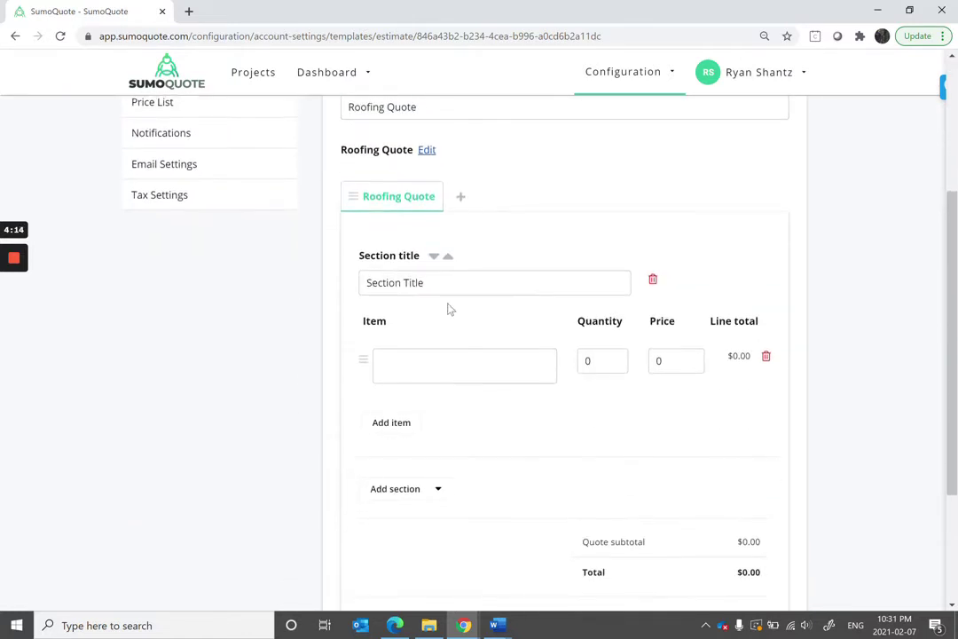
drag(430, 282, 341, 290)
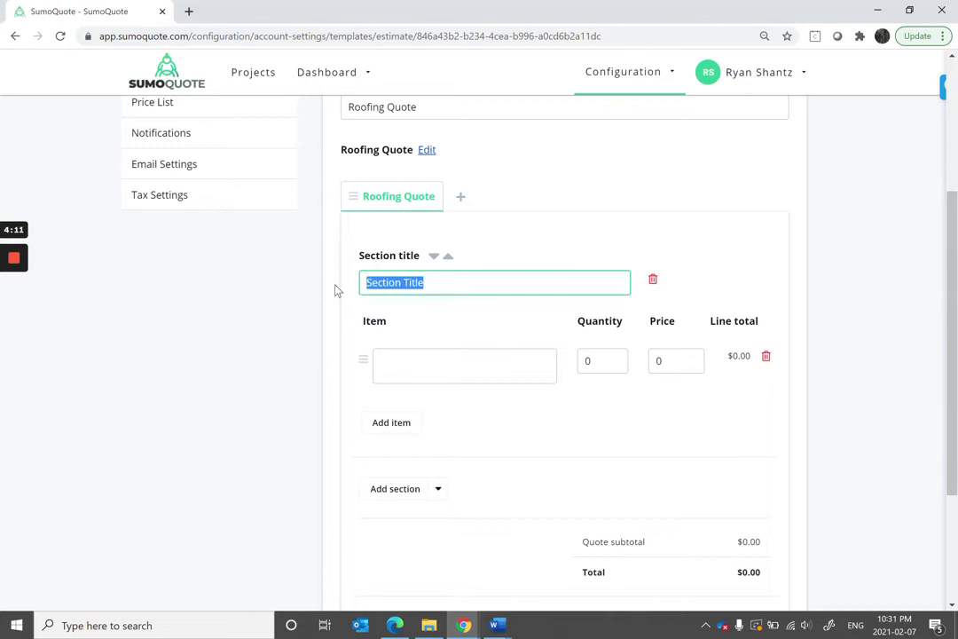
text(House)
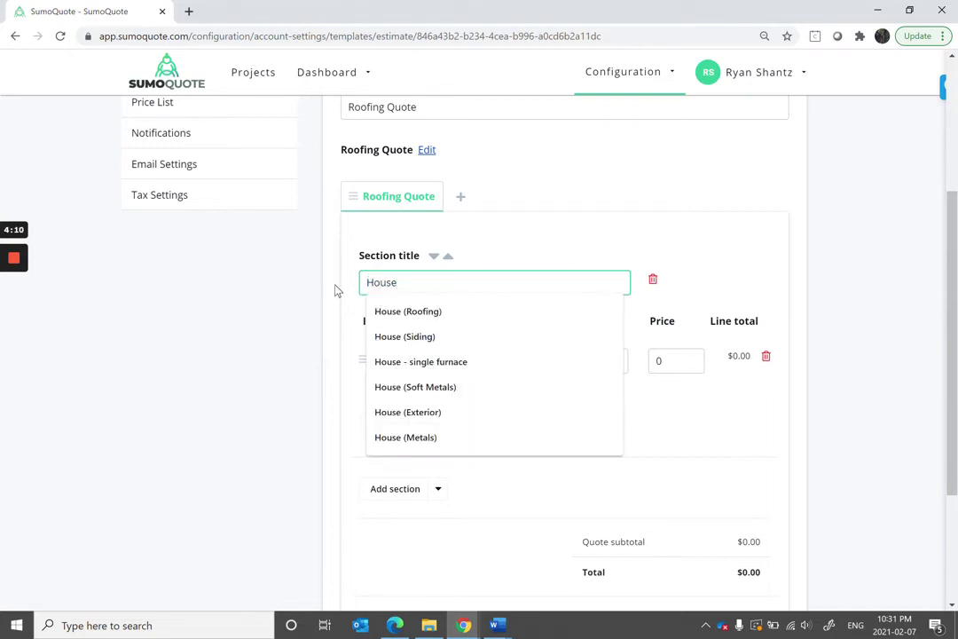
key(Down)
key(Return)
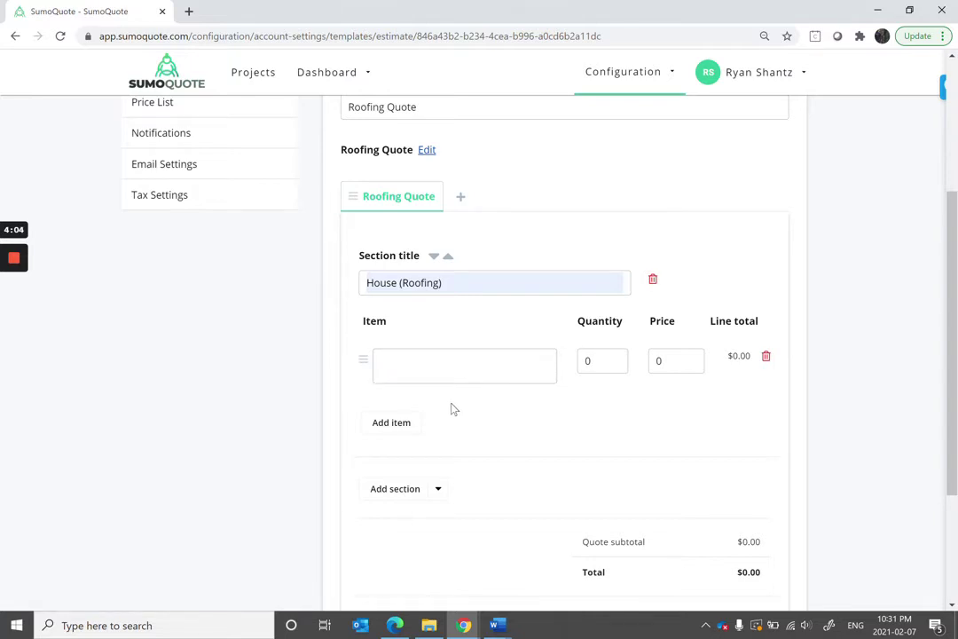
Step: Add four more blank line items to the House (Roofing) section
click(412, 423)
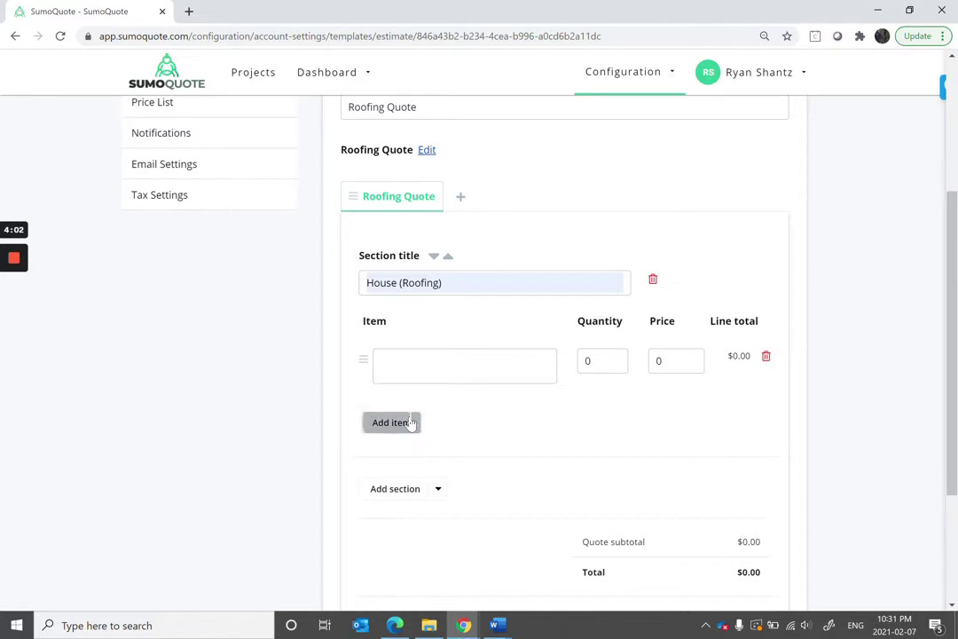
click(402, 476)
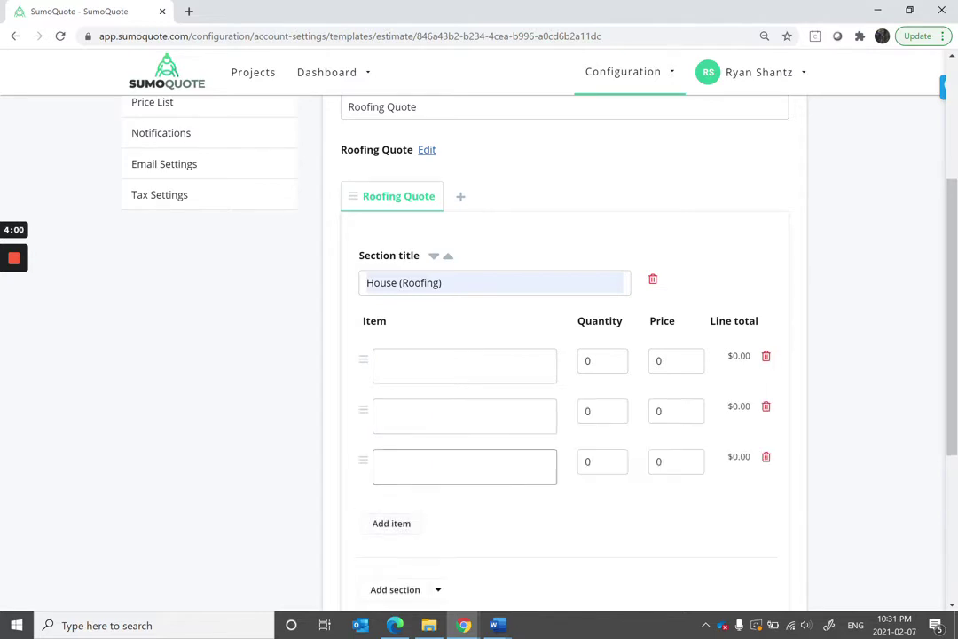
click(401, 520)
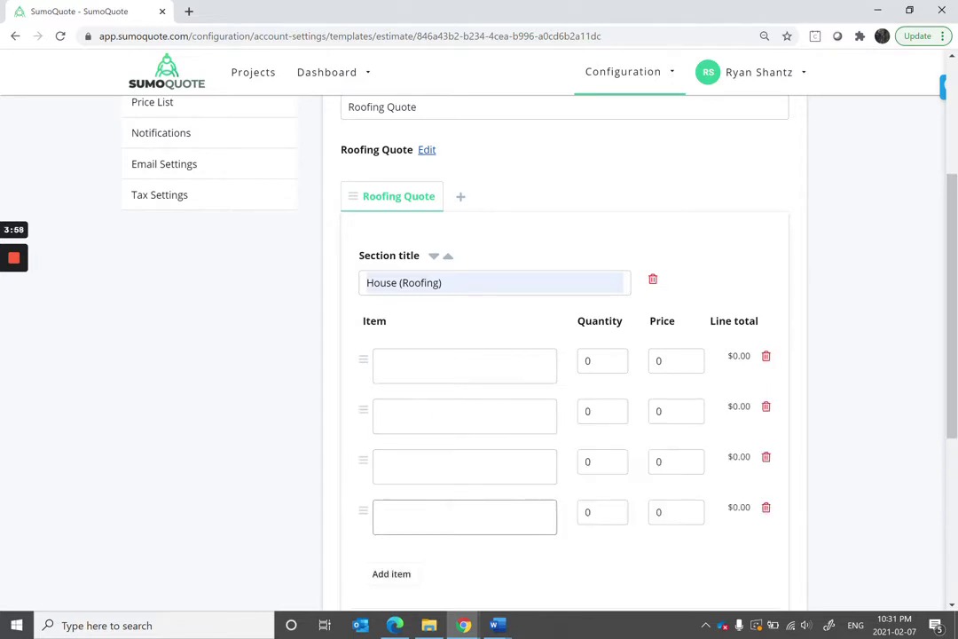
click(400, 573)
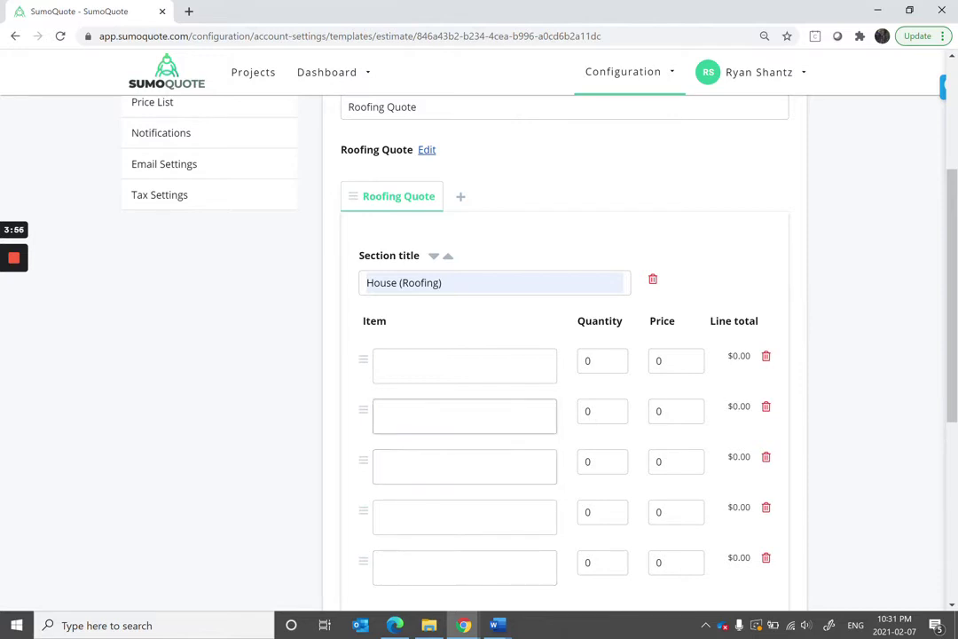
Step: Fill the first two line items with the price list items Atlas Pinnacle Pristine and Starter
click(464, 366)
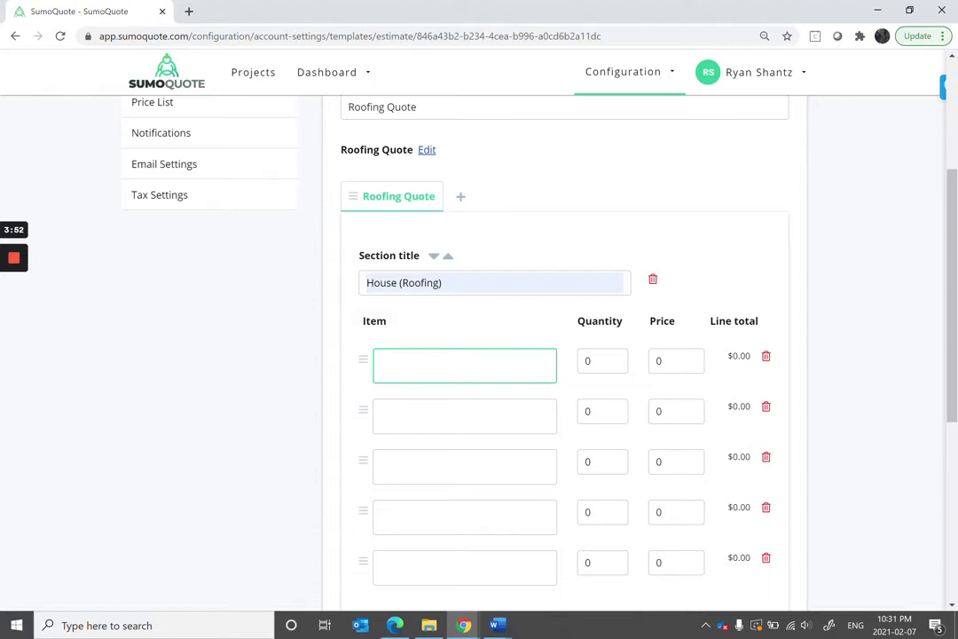
text(atl)
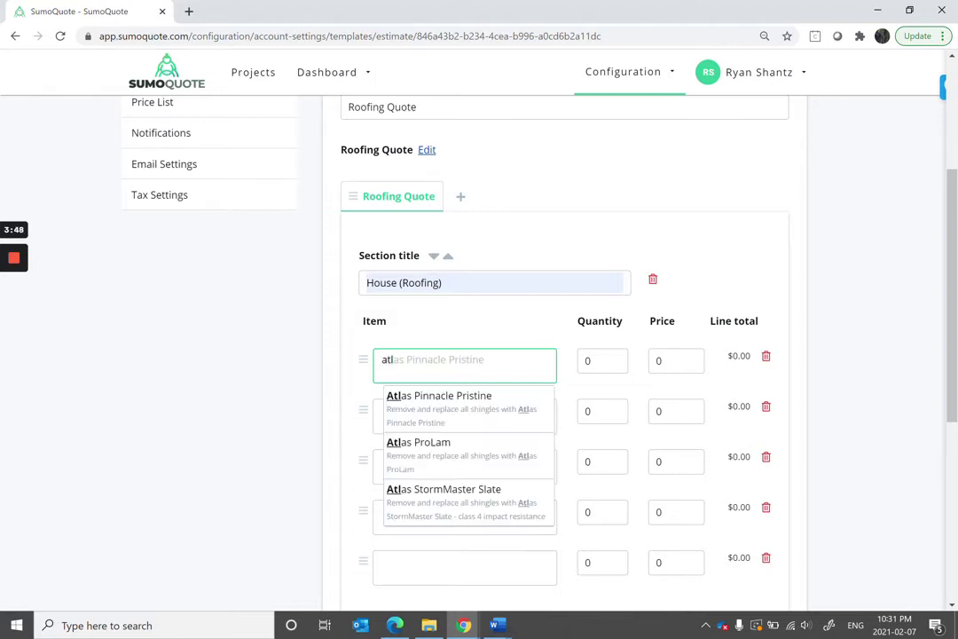
key(Return)
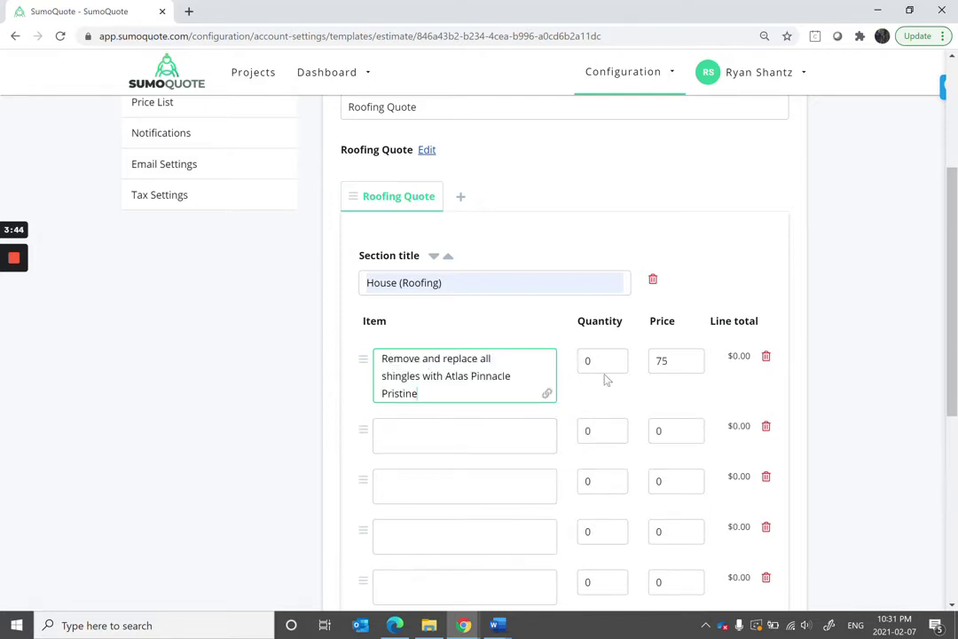
mouse_move(547, 398)
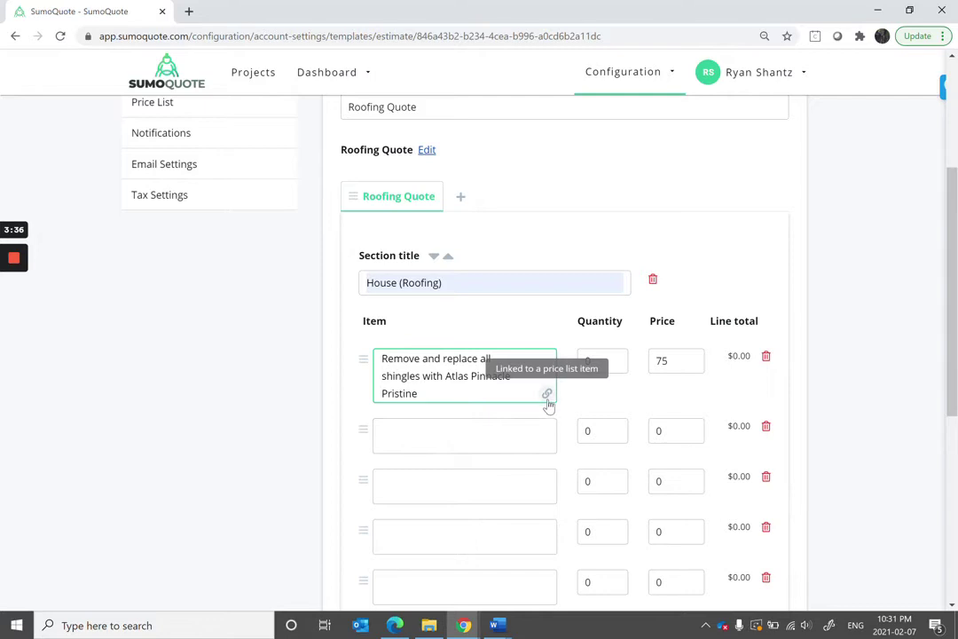
click(381, 434)
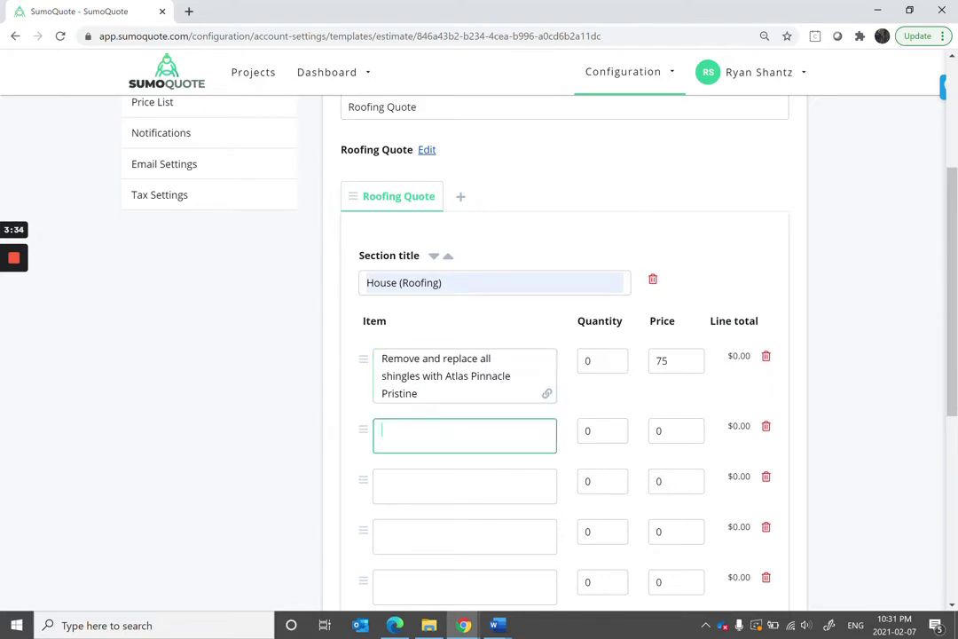
text(star)
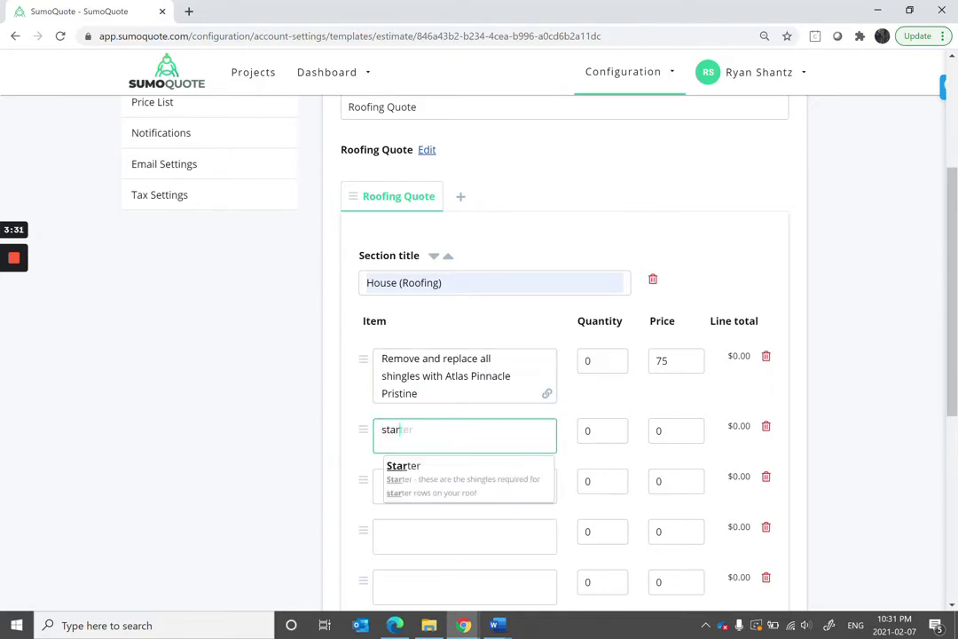
click(436, 483)
Step: Fill the third and fourth line items with the price list items Ridge cap and Ice & Water shield
click(436, 501)
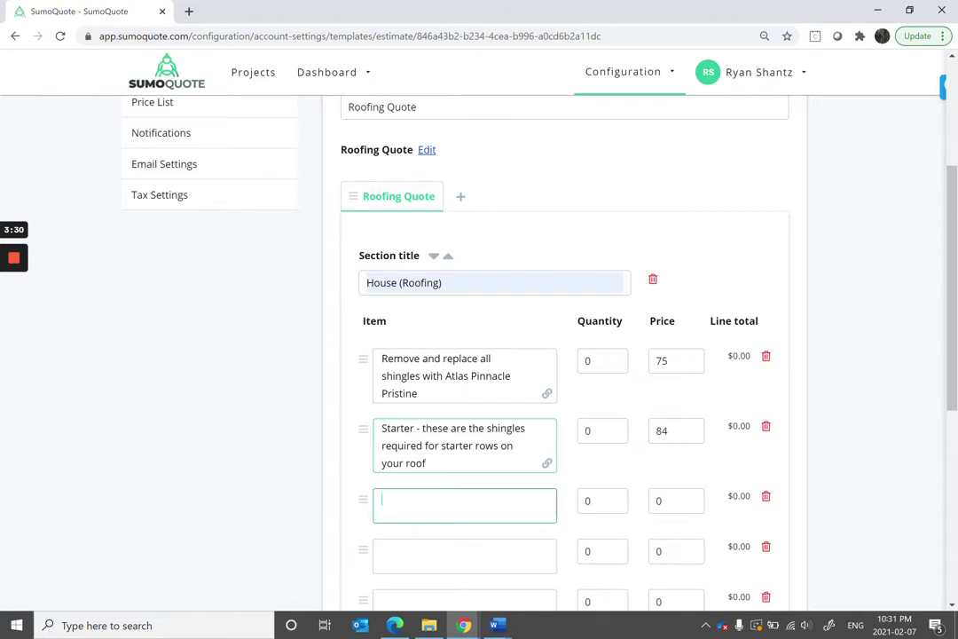
text(ridg)
scroll(568, 354, down, 2)
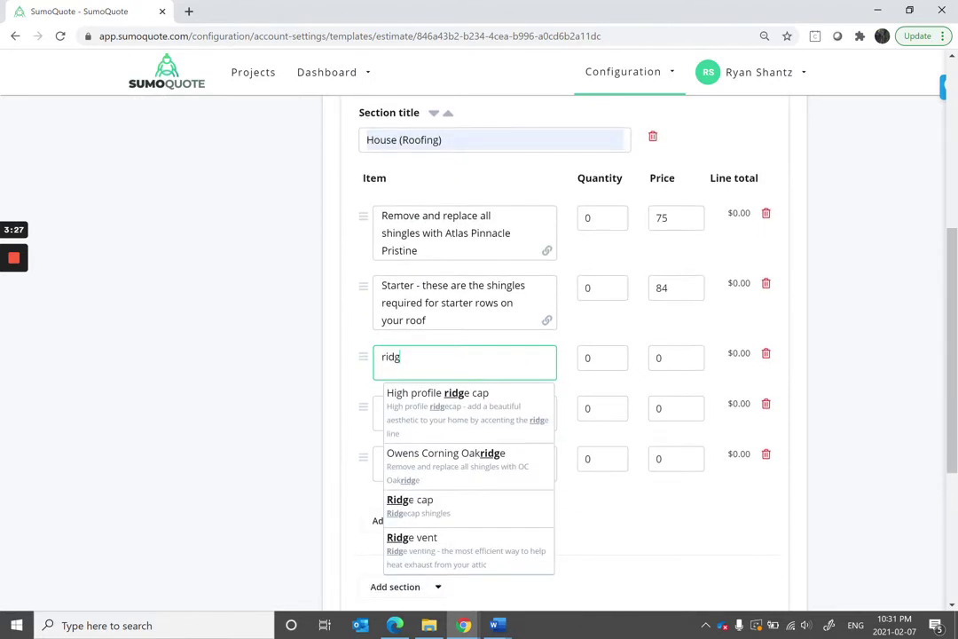
click(416, 506)
click(461, 415)
text(Ice)
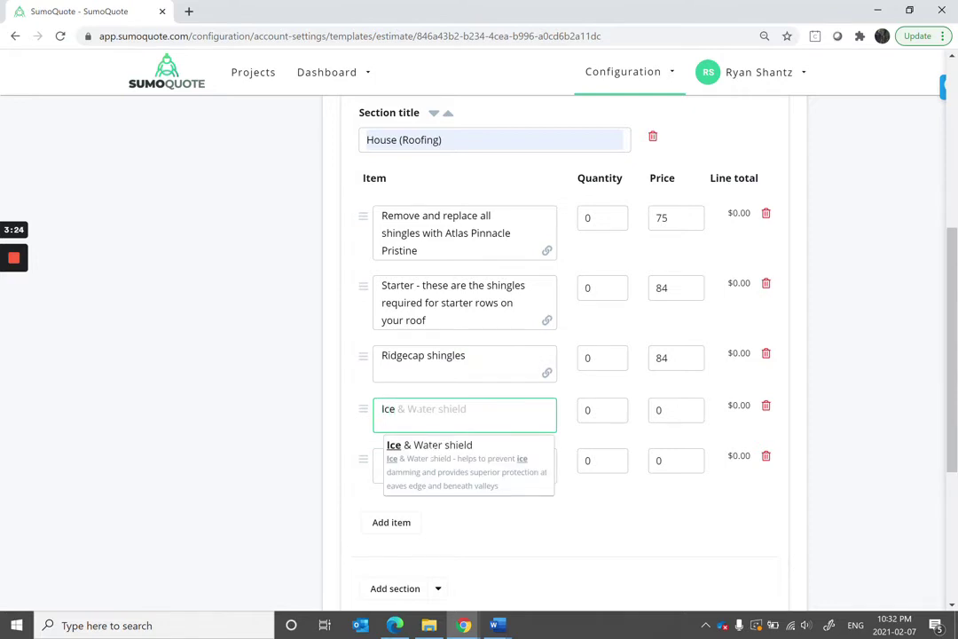
click(430, 445)
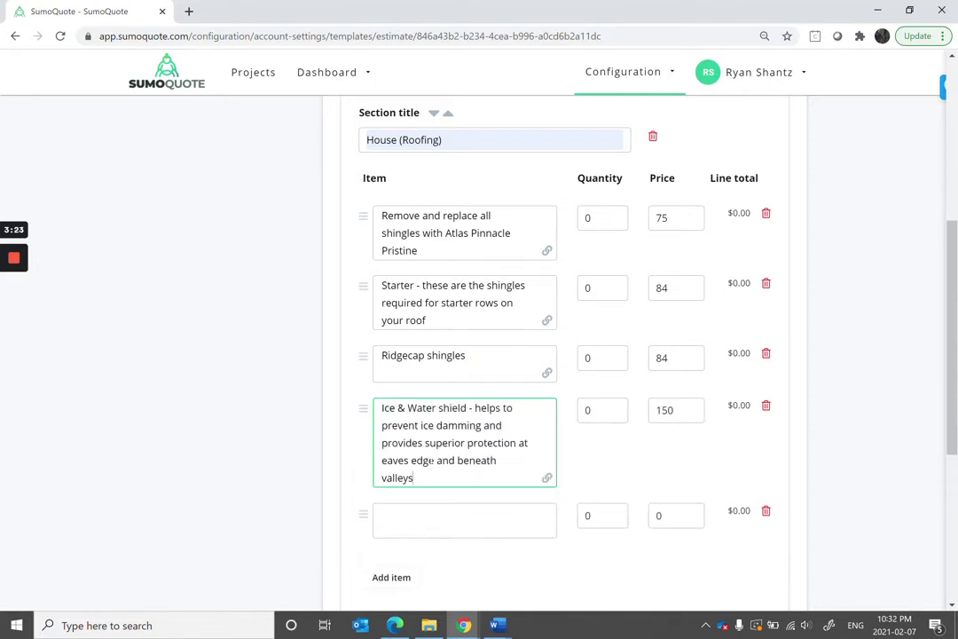
Step: Add four further blank line items below the Ice & Water shield entry's remaining empty row
click(391, 578)
click(408, 557)
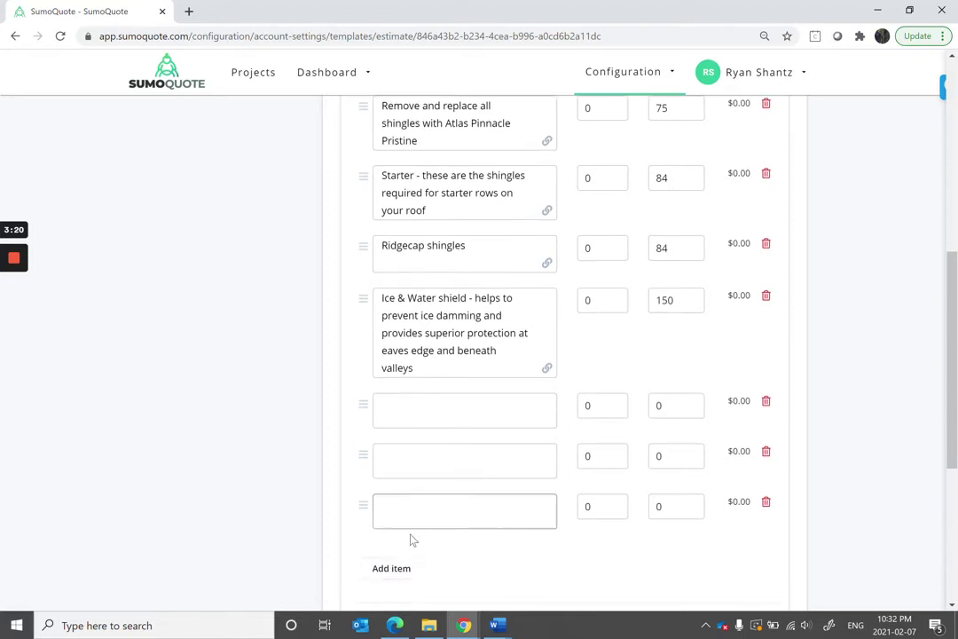
click(407, 541)
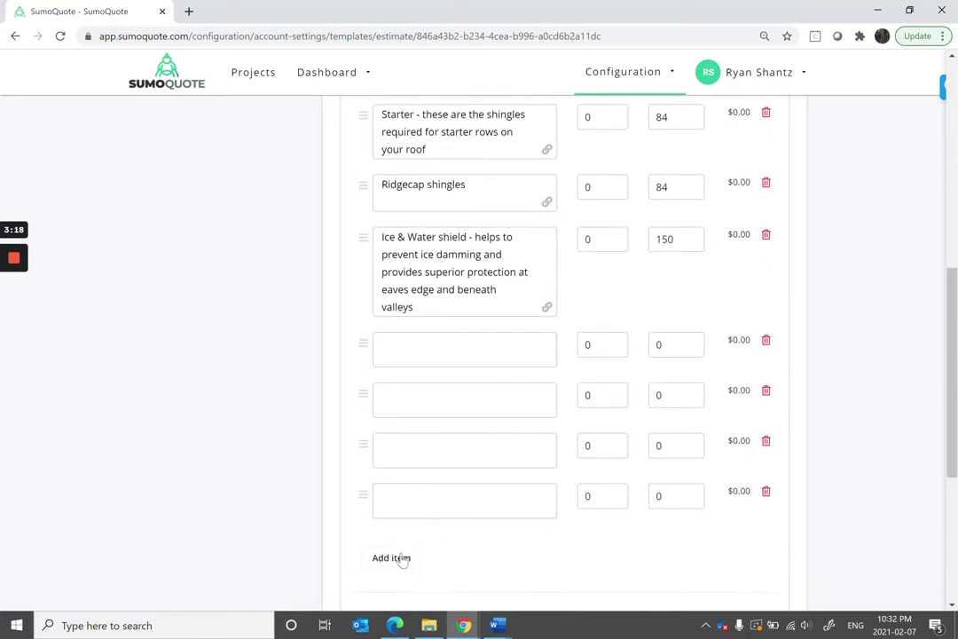
click(399, 557)
Step: Fill the fifth and sixth line items with the price list items Synthetic Underlayment and Standard vent
click(464, 348)
text(syn)
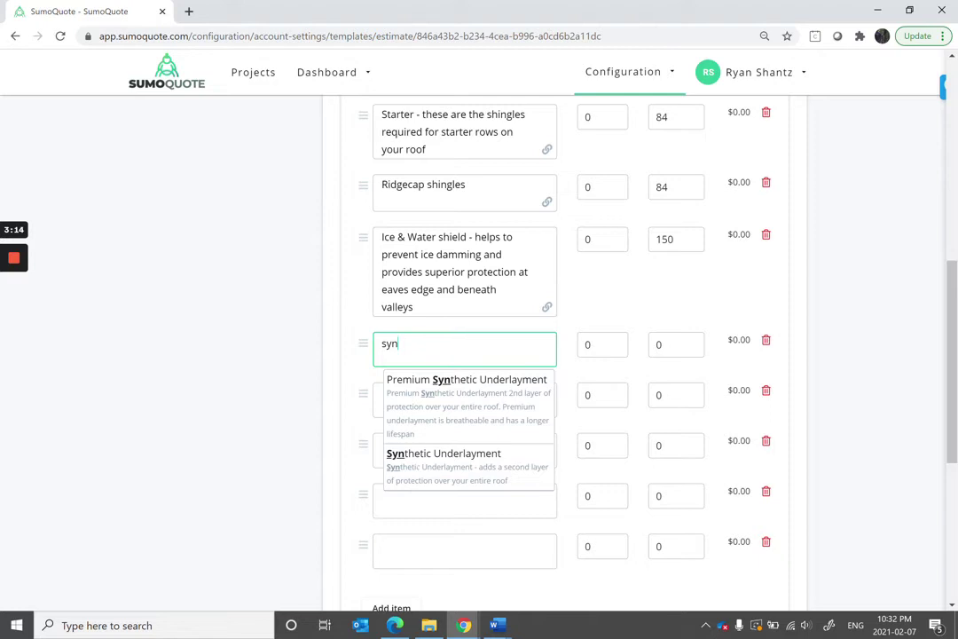
click(444, 453)
click(464, 419)
text(vent)
scroll(568, 354, down, 1)
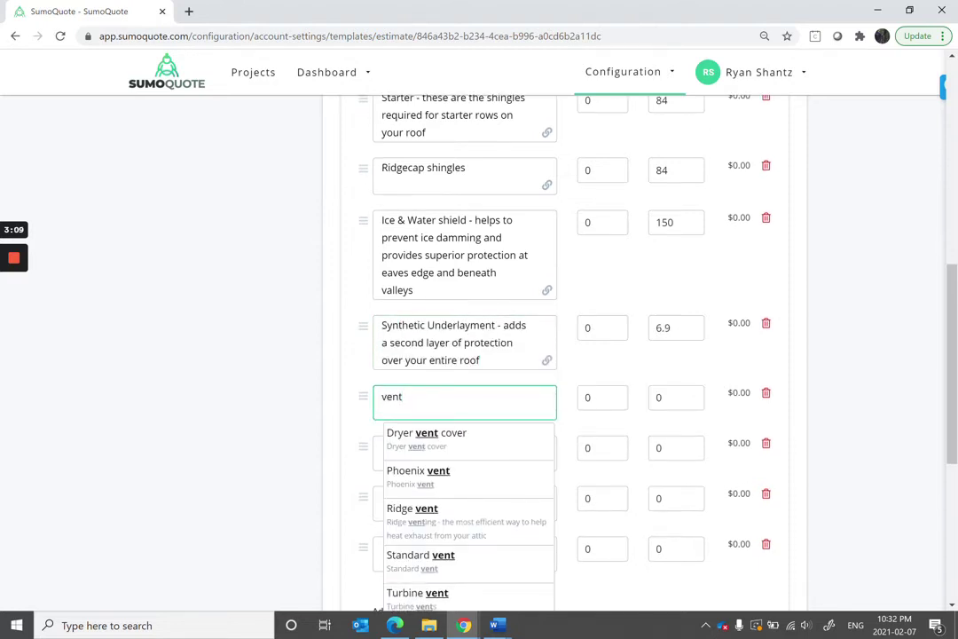
click(420, 554)
Step: Fill the seventh and eighth line items with the price list items Gooseneck and Pipe Jack
click(464, 454)
text(goo)
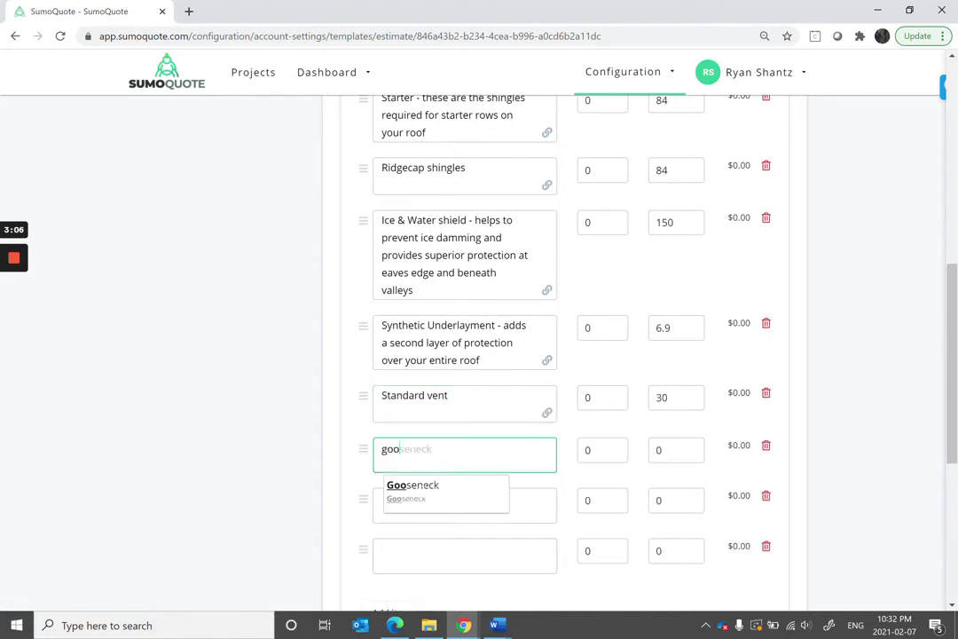
key(Return)
text(pip)
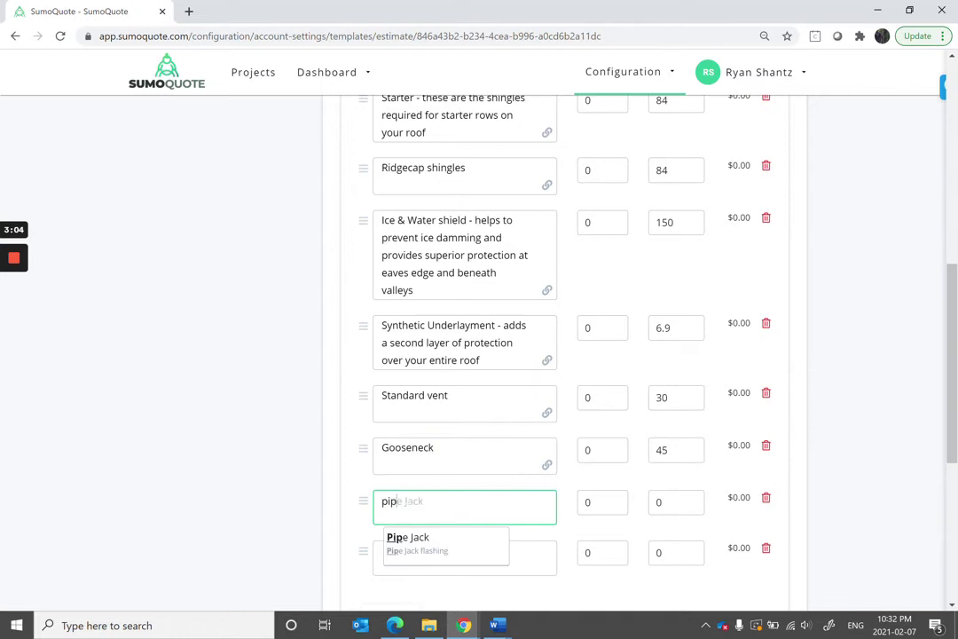
key(Down)
key(Return)
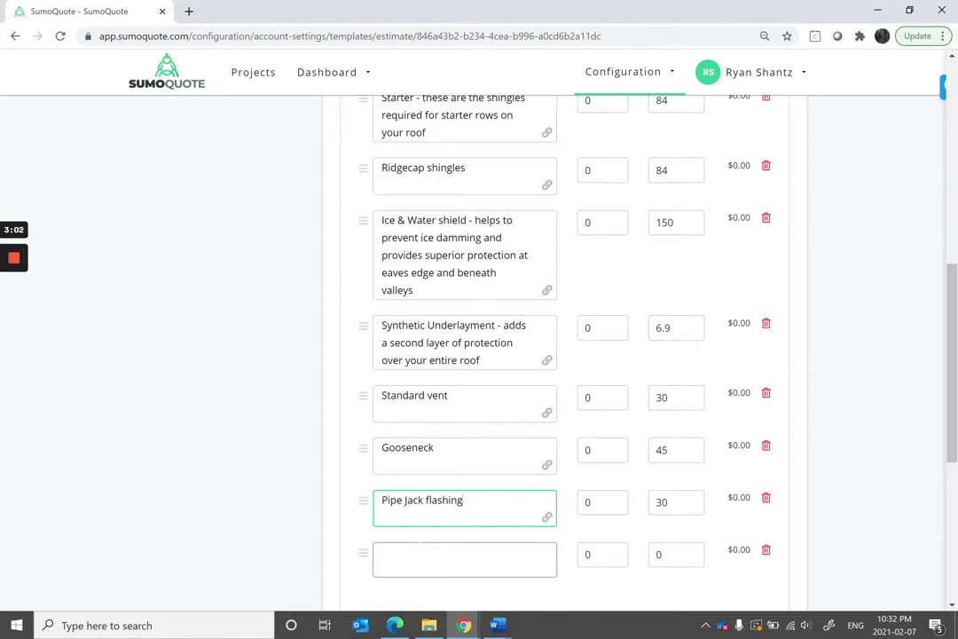
Step: Fill the ninth line item with the price list item Disposal Bin - 20 Yard and save the Roofing Quote template
text(bin)
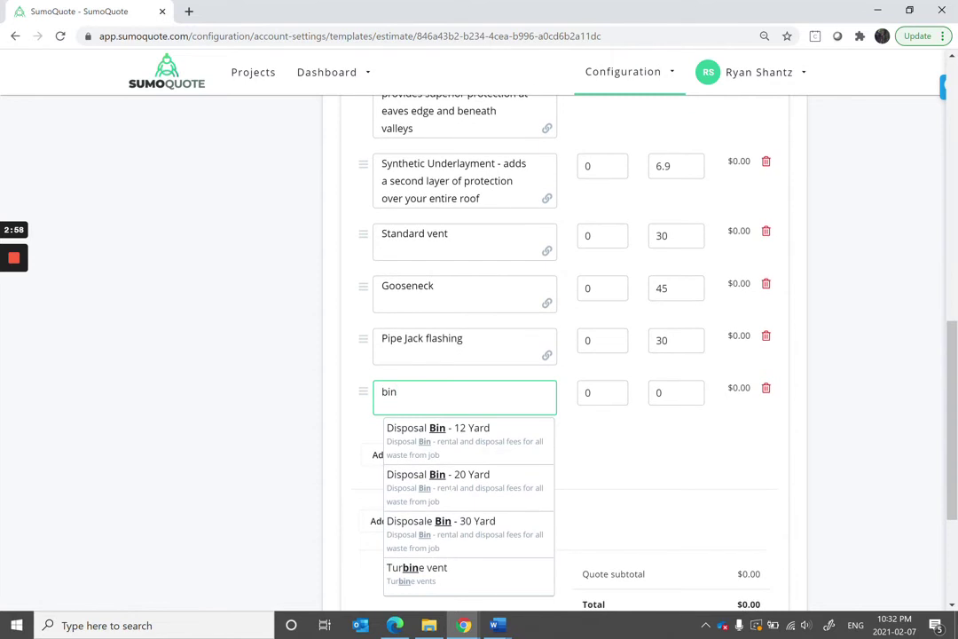
click(454, 490)
scroll(578, 484, up, 1)
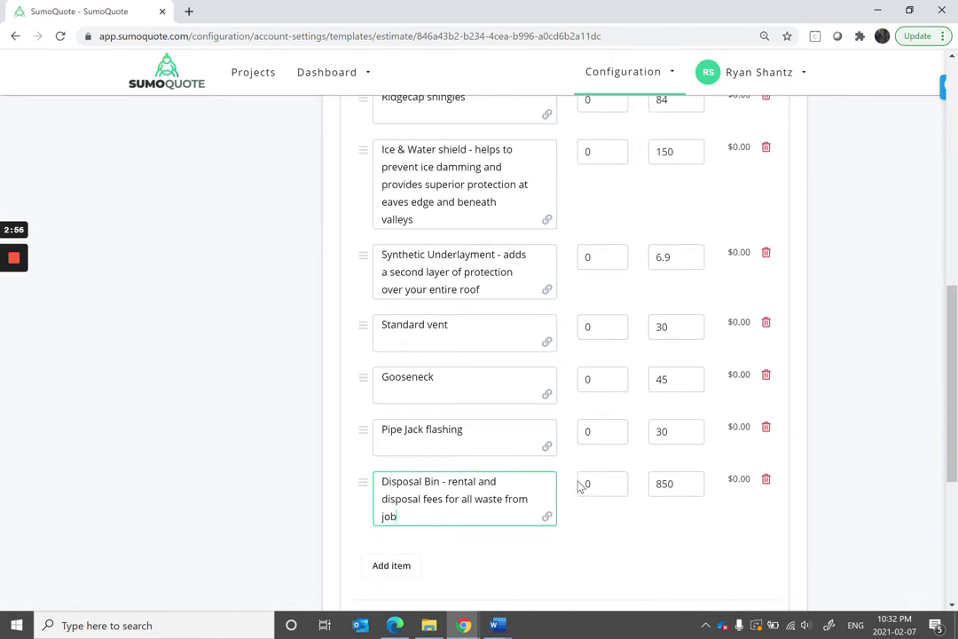
scroll(547, 317, up, 1)
scroll(548, 317, up, 5)
scroll(546, 319, up, 1)
click(761, 213)
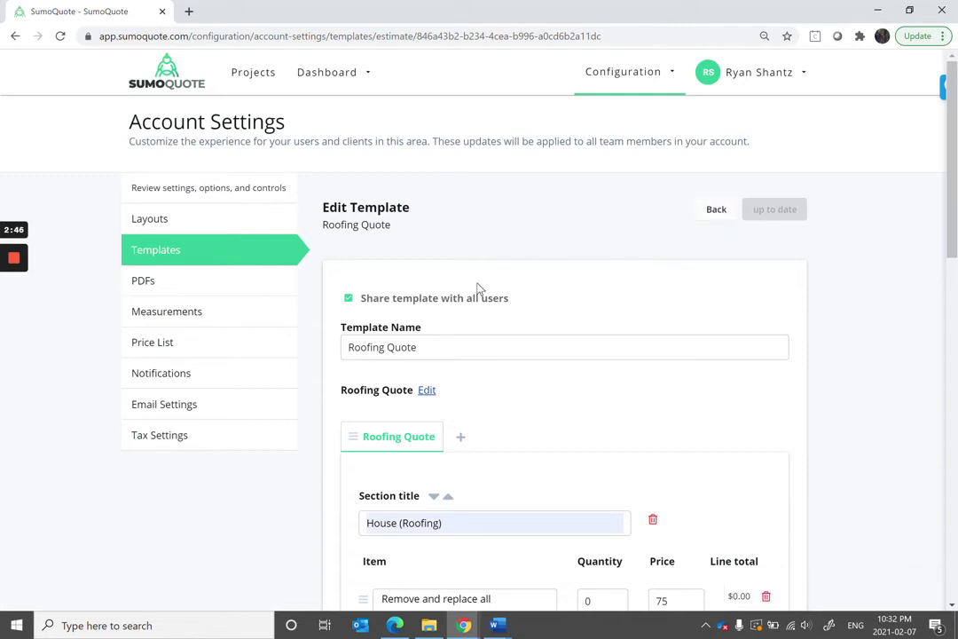
Step: Create a new report in the first existing project of the project list and open its Quote Details page
click(253, 77)
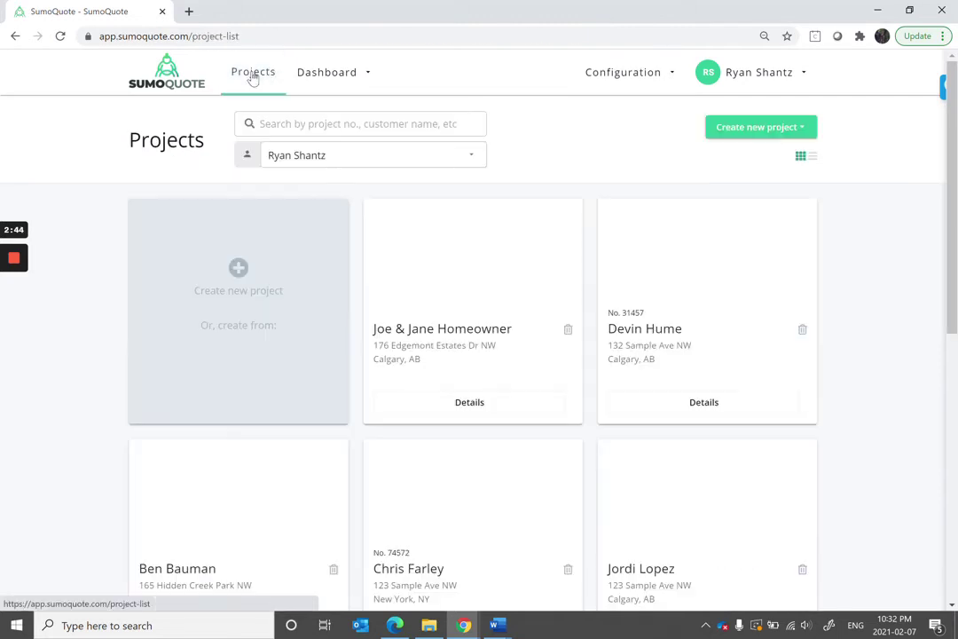
click(448, 402)
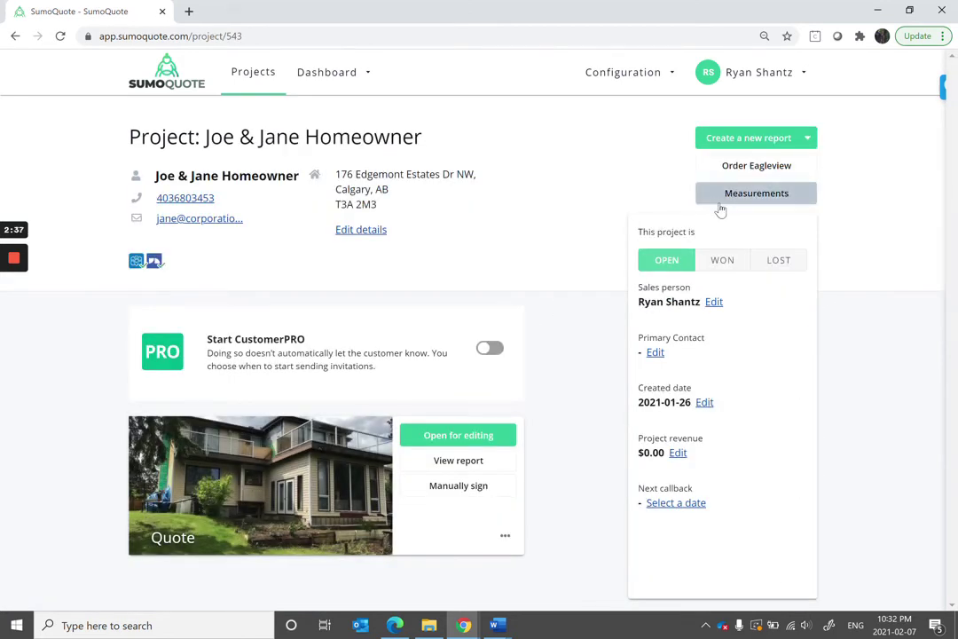
click(723, 139)
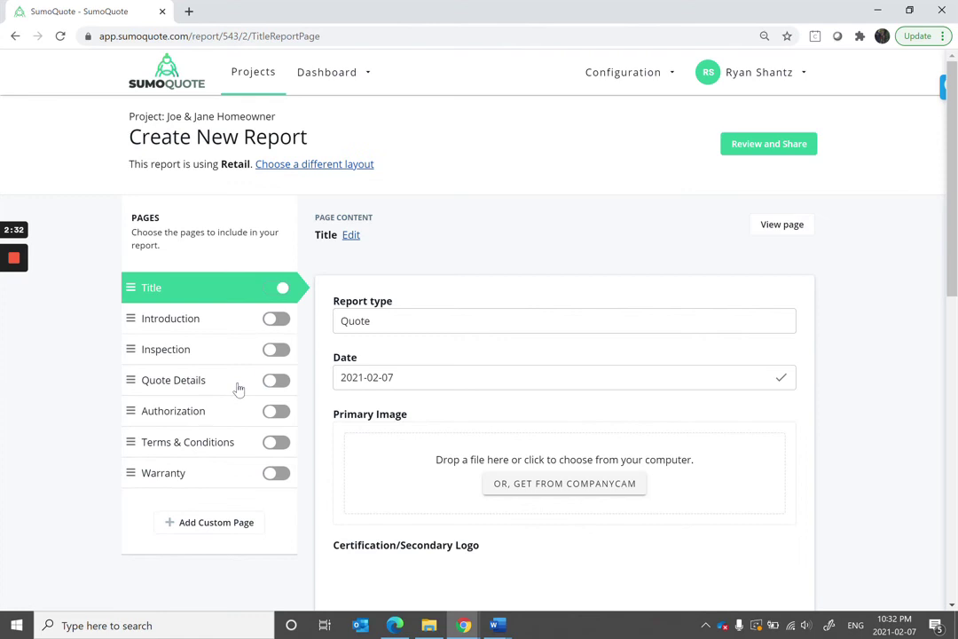
click(238, 388)
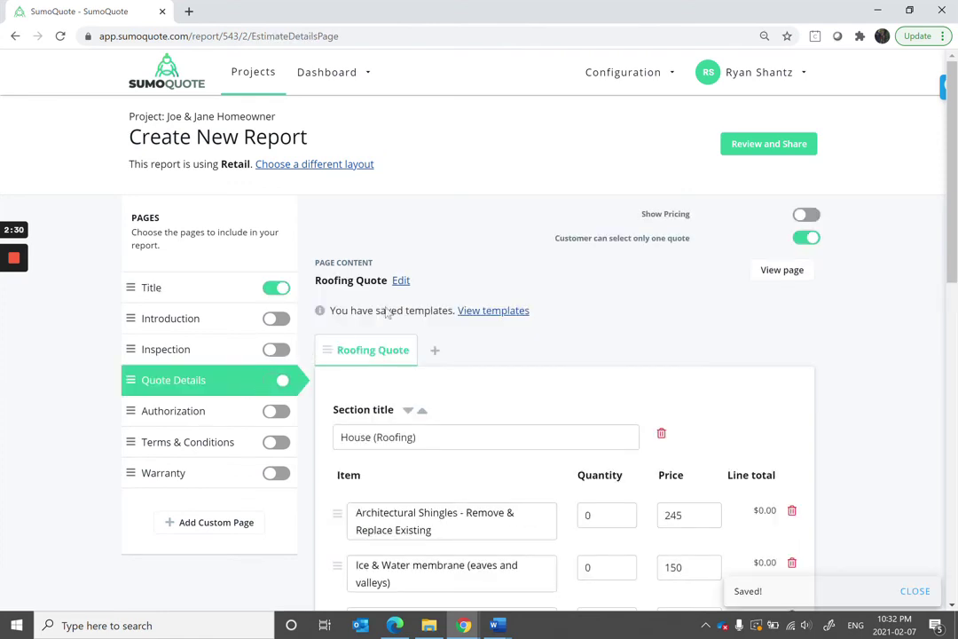
Step: Apply the shared template Roofing Quote to the report's quote details
click(472, 318)
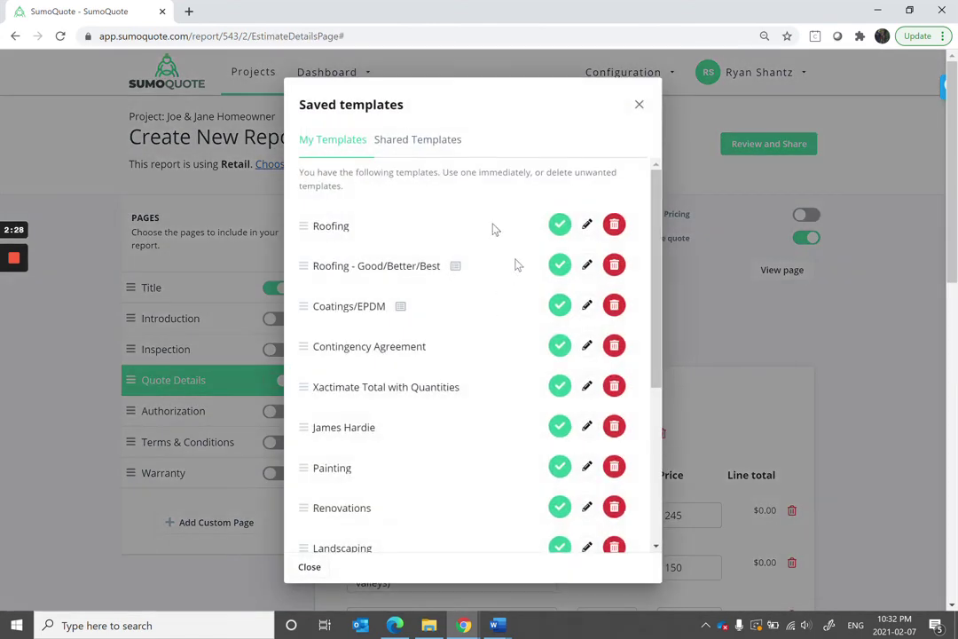
click(427, 151)
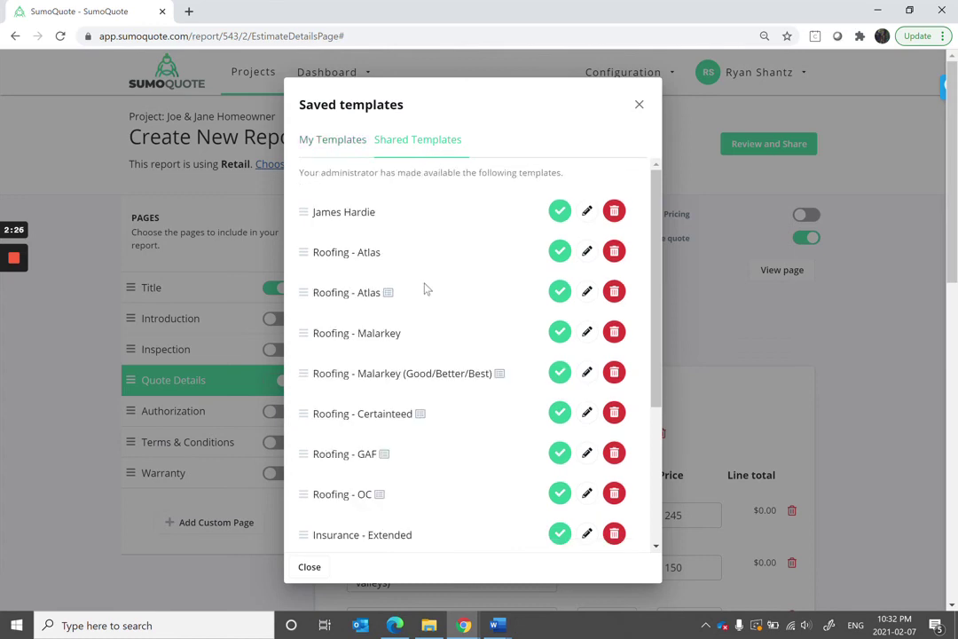
scroll(424, 282, down, 5)
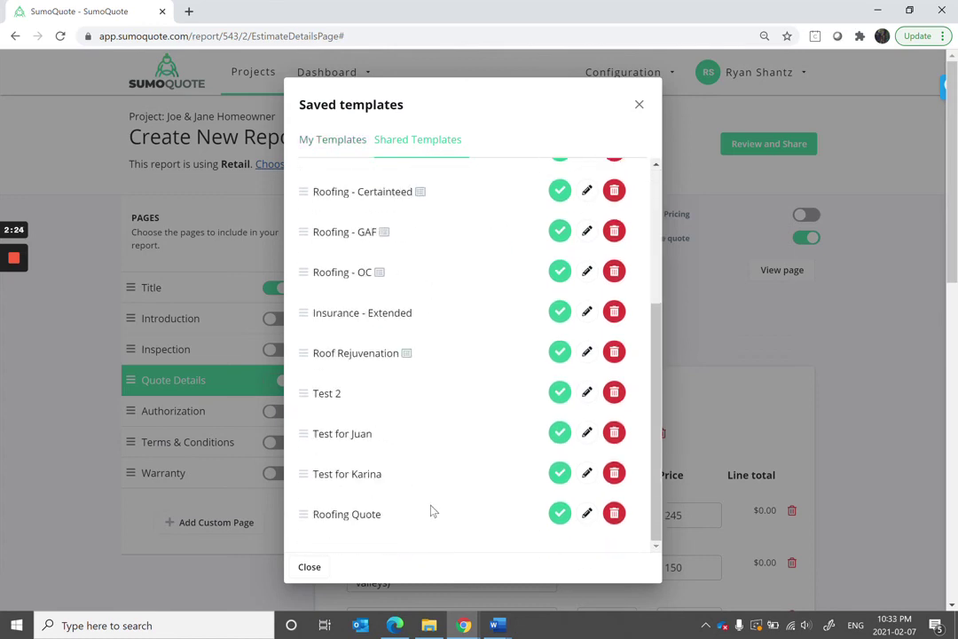
click(560, 514)
scroll(605, 412, down, 2)
scroll(605, 413, down, 2)
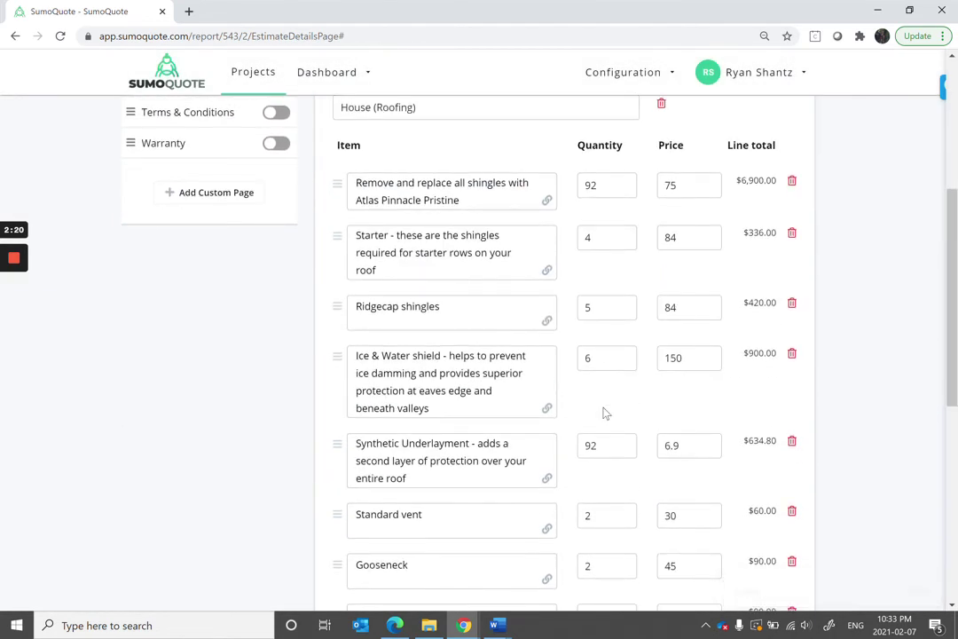
Step: Set the Suggested Waste Percentage of the Atlas Pinnacle Pristine shingles line item to 12 and save the item
click(548, 202)
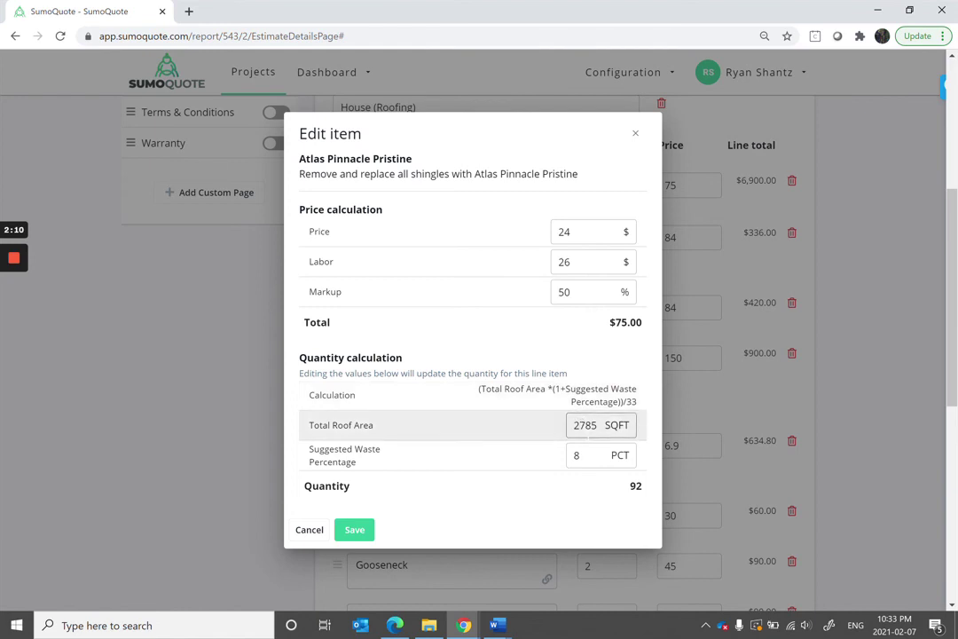
click(590, 455)
key(BackSpace)
text(12)
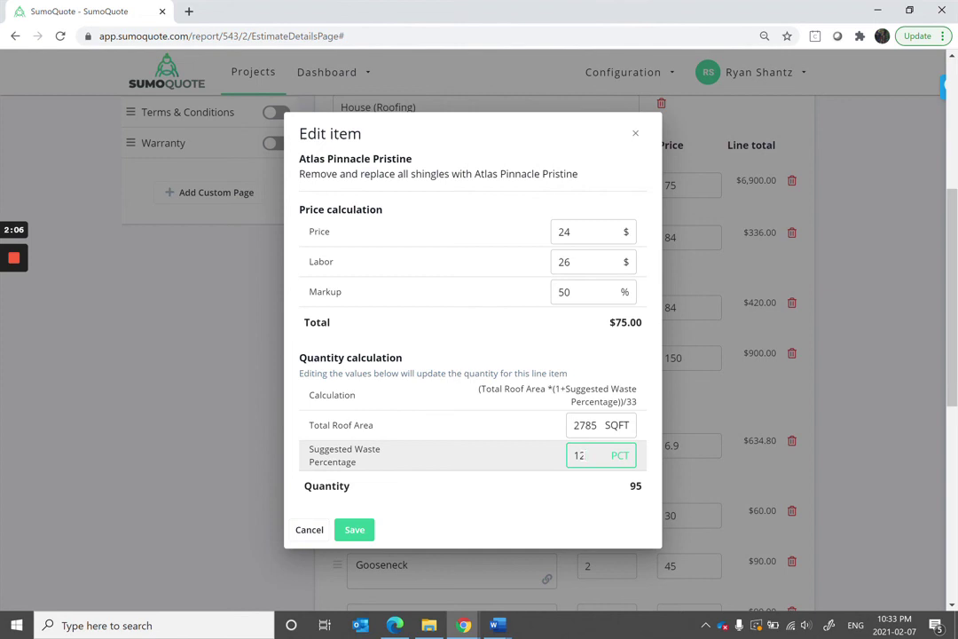
click(360, 530)
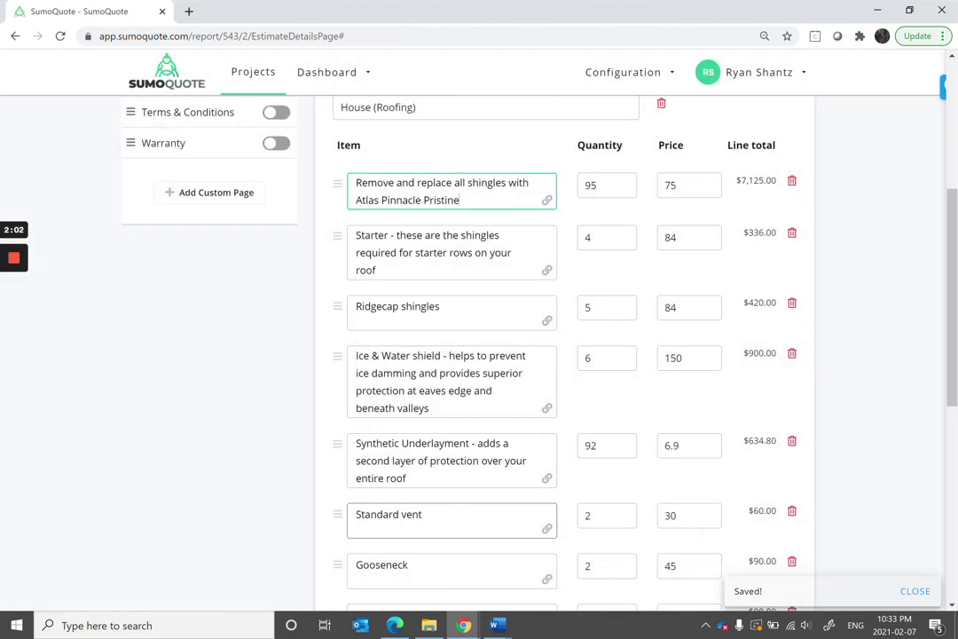